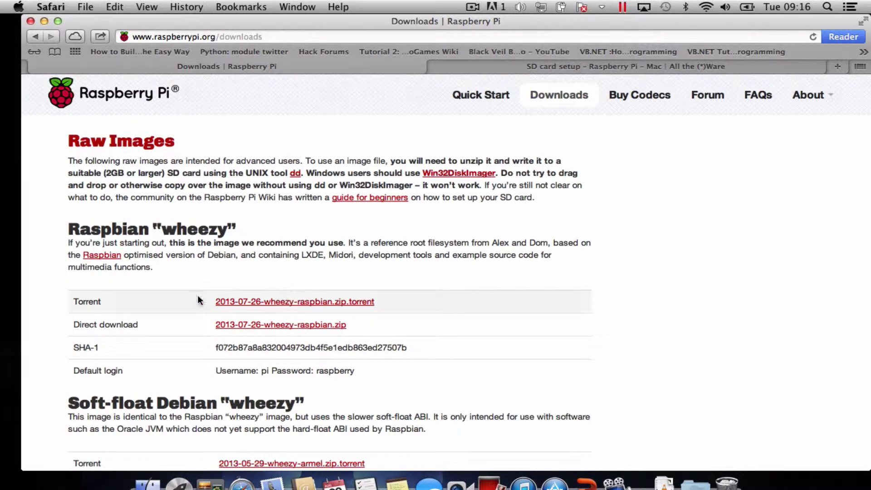
# Start the direct download of 2013-07-26-wheezy-raspbian.zip, then go to the Mac SD card setup guide
pyautogui.click(234, 326)
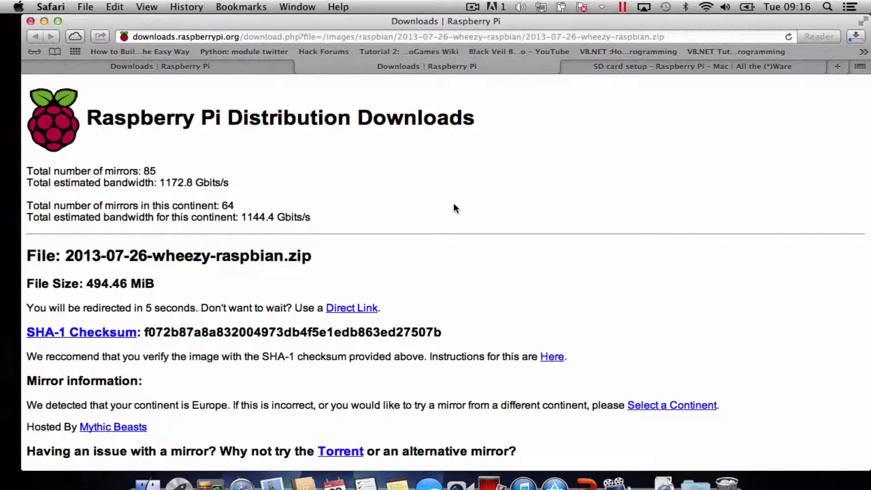
pyautogui.click(620, 66)
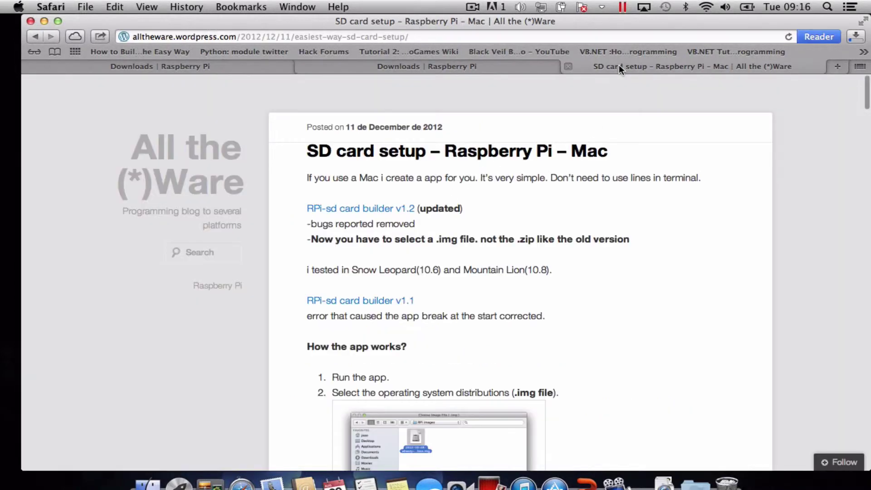
# Download RPi-sd card builder v1.2.zip from hotfile using the free regular download
pyautogui.click(392, 211)
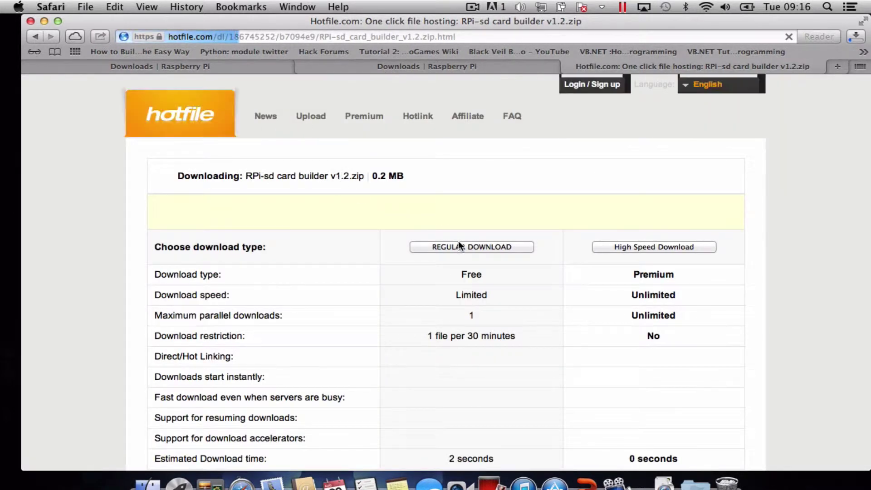
pyautogui.click(466, 246)
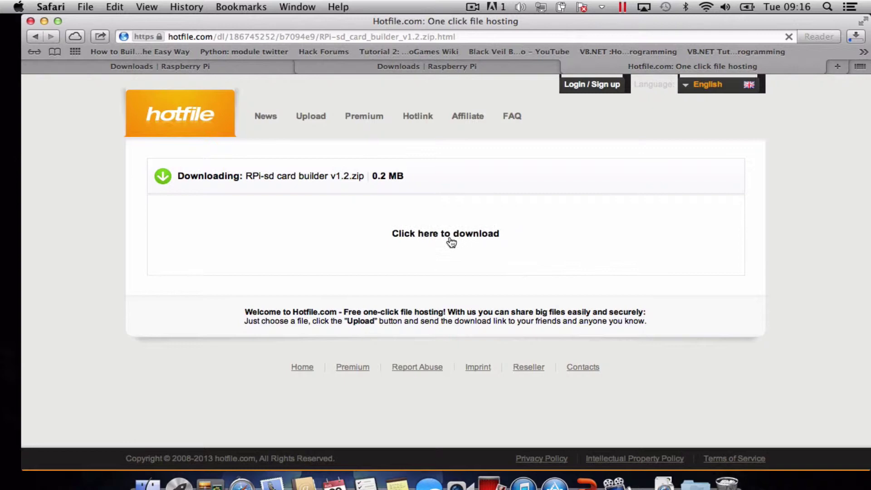
pyautogui.click(453, 235)
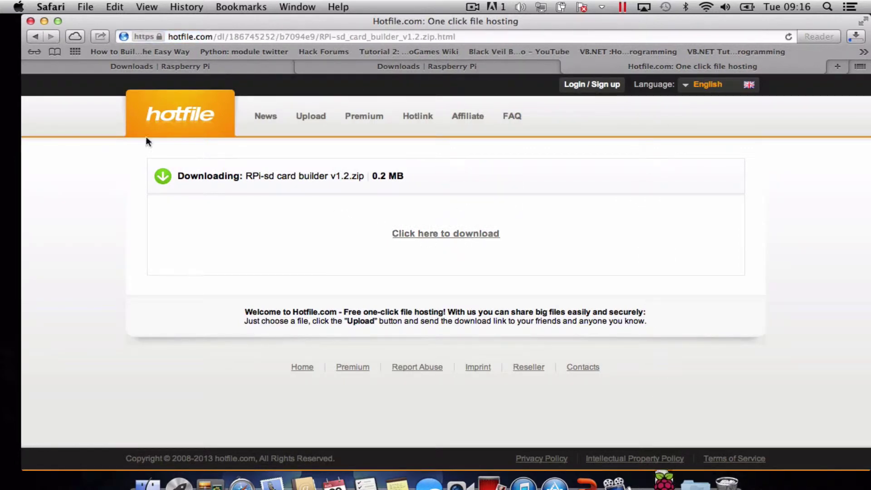
# Minimise Safari and move RPi-sd card builder v1.2 from Downloads into Applications
pyautogui.click(44, 21)
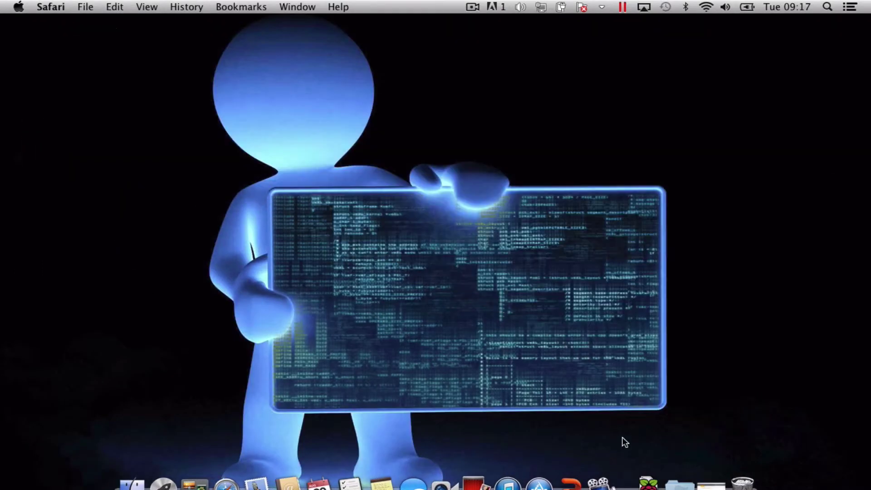
pyautogui.click(650, 482)
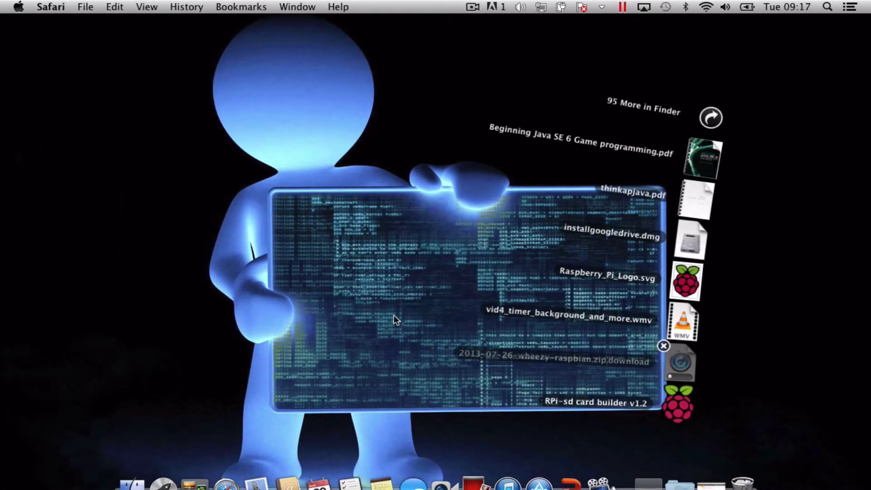
pyautogui.click(394, 315)
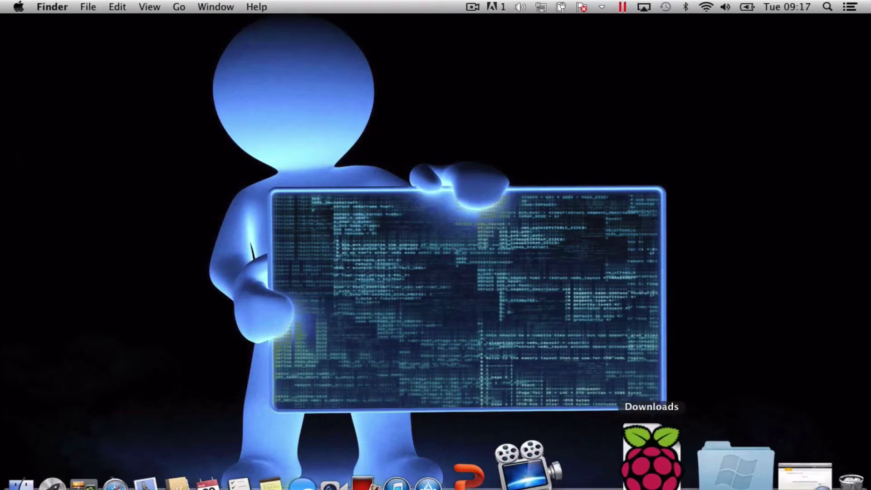
pyautogui.click(646, 485)
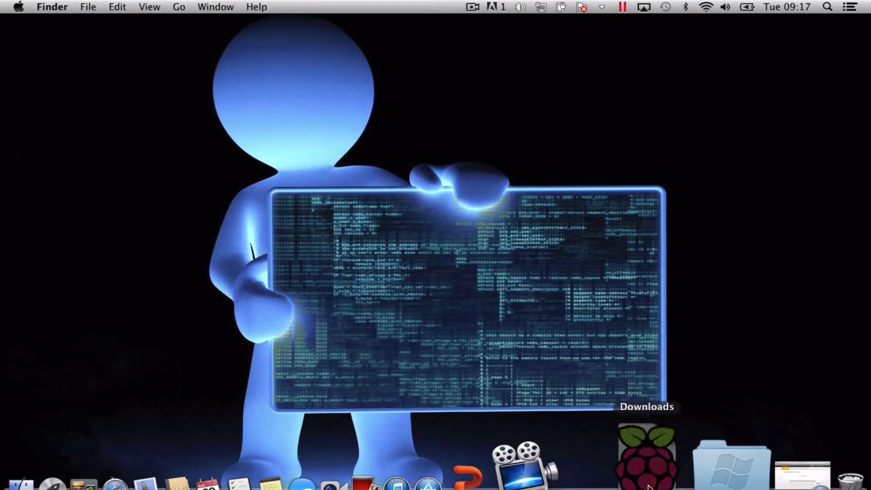
pyautogui.click(704, 123)
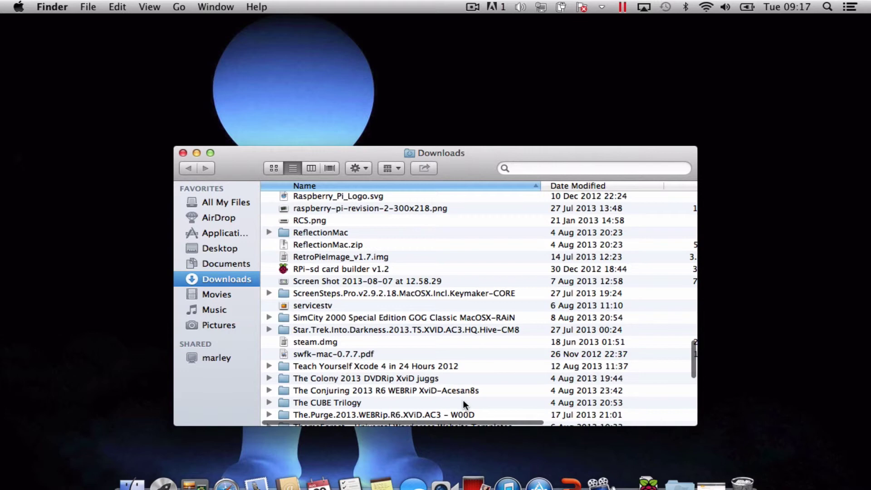
pyautogui.moveTo(344, 272); pyautogui.dragTo(231, 235)
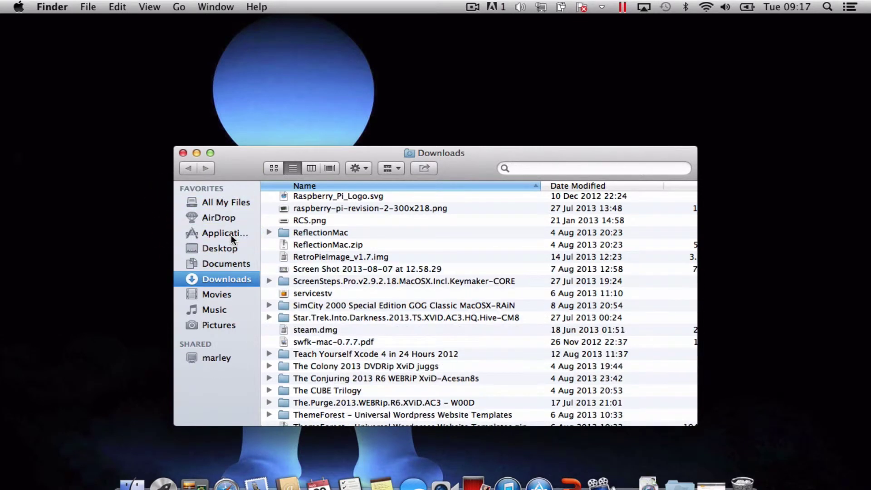
pyautogui.click(183, 153)
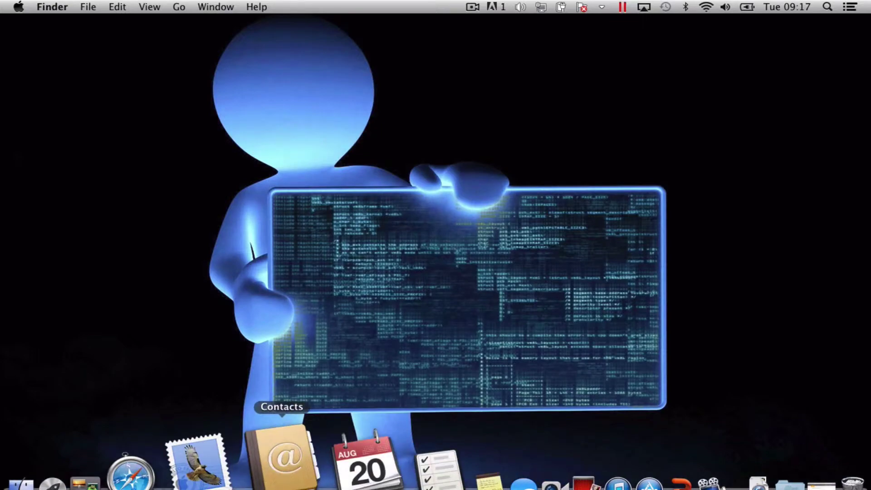
# Launch RPi-sd card builder v1.2 from Launchpad
pyautogui.click(164, 477)
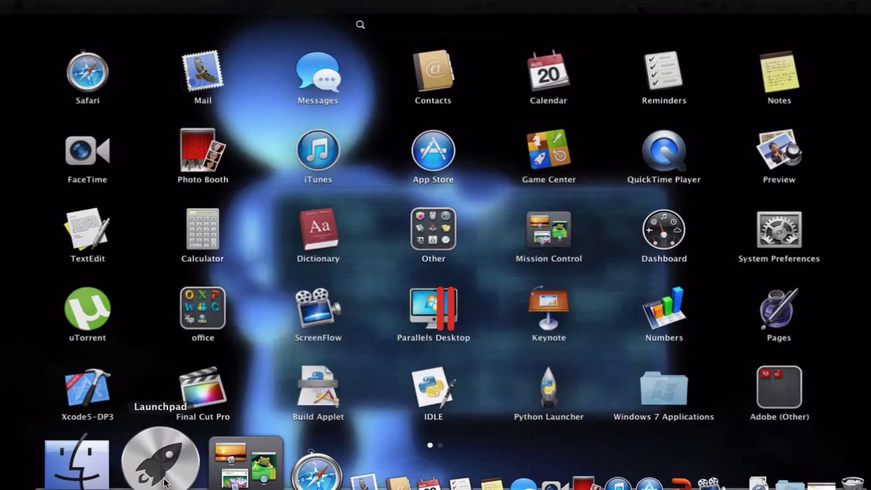
pyautogui.hscroll(5, 386, 356)
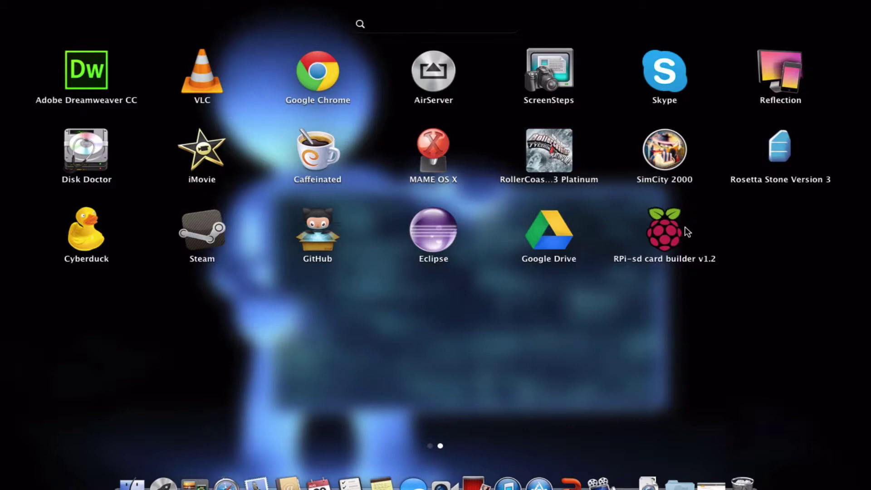
pyautogui.click(657, 238)
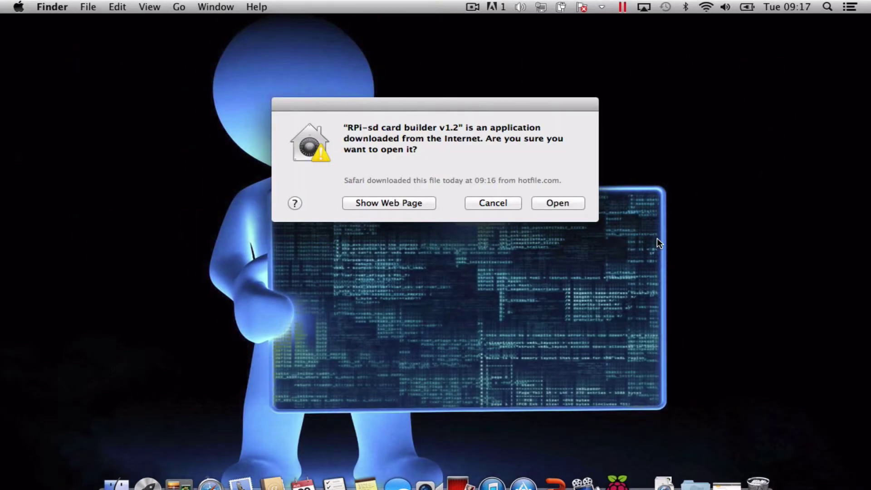
# Allow the downloaded app to open and choose 2013-07-26-wheezy-raspbian.img from the Desktop
pyautogui.click(558, 203)
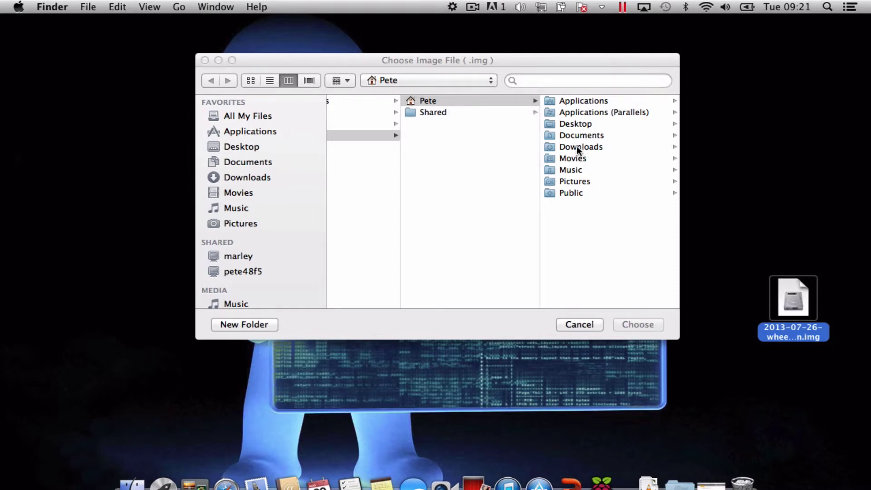
pyautogui.click(571, 124)
pyautogui.click(571, 124)
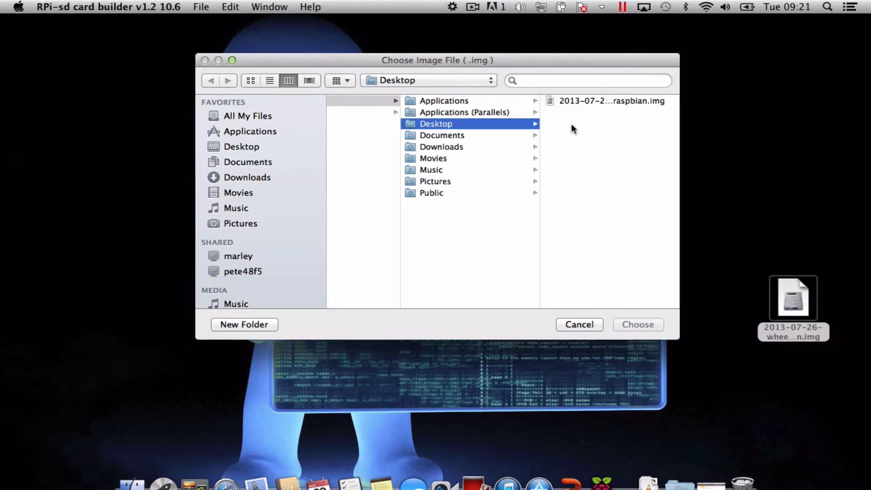
pyautogui.click(559, 97)
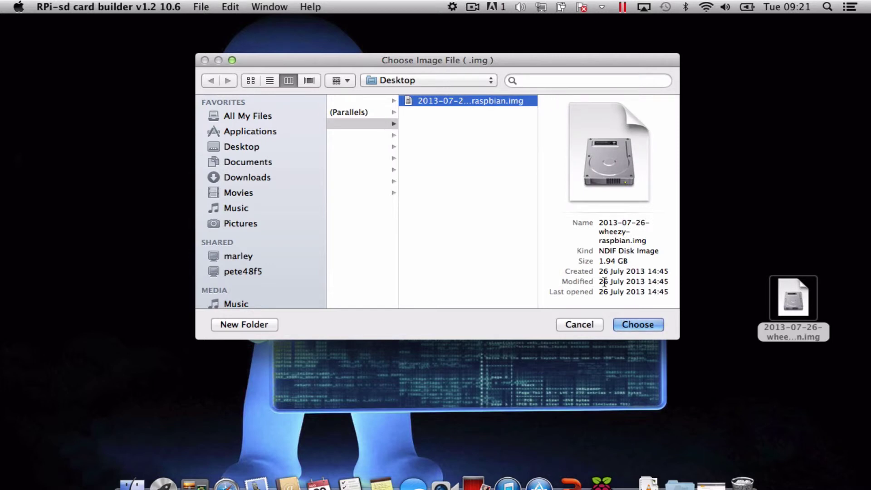
pyautogui.click(650, 325)
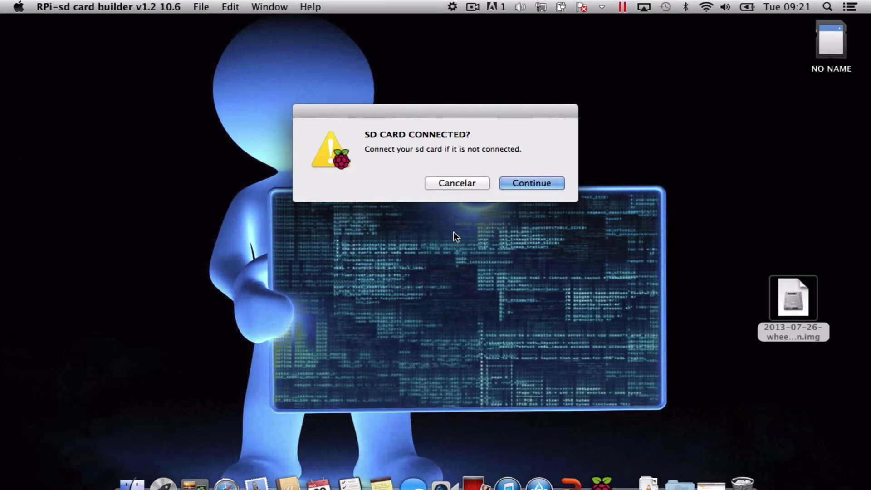
# Confirm the card is connected, untick vfstool#vm-pid997 and tick /dev/disk1s1 (3.6Gi)
pyautogui.click(539, 181)
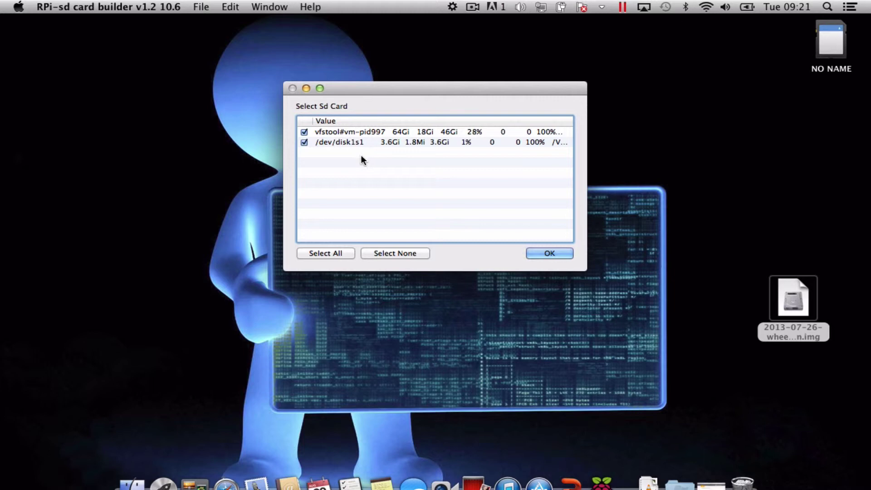
pyautogui.click(304, 133)
pyautogui.click(335, 141)
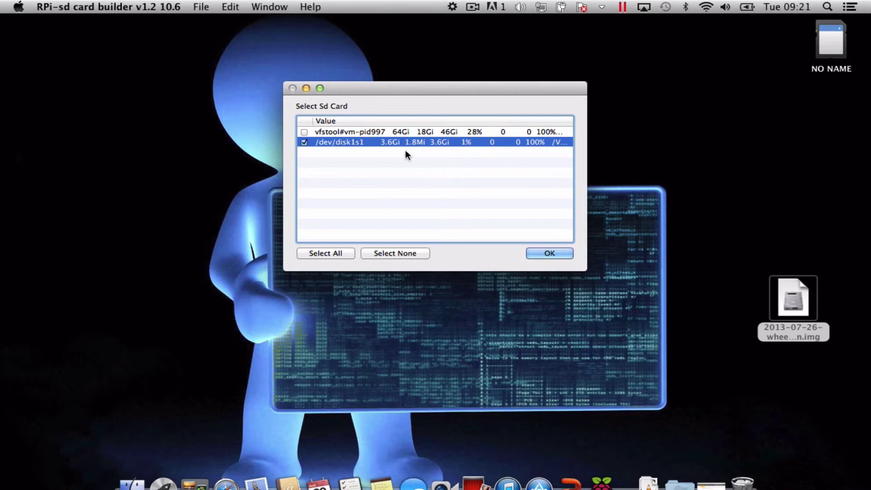
# Confirm /dev/disk1s1, enter the administrator password, and acknowledge the card-ejected notice
pyautogui.click(539, 250)
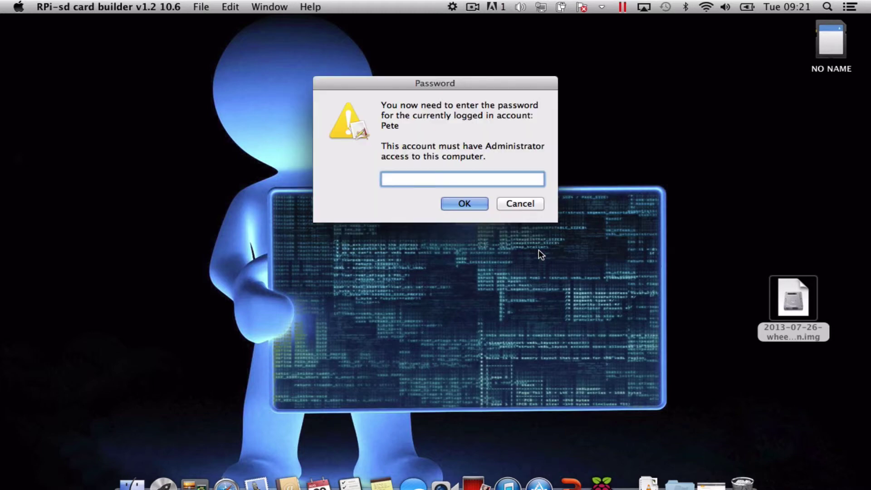
pyautogui.write('••••••••')
pyautogui.click(448, 199)
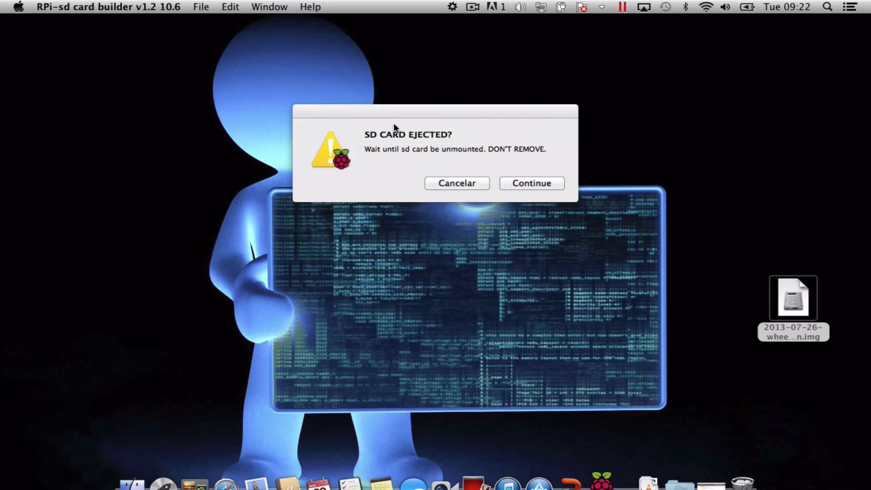
pyautogui.click(520, 184)
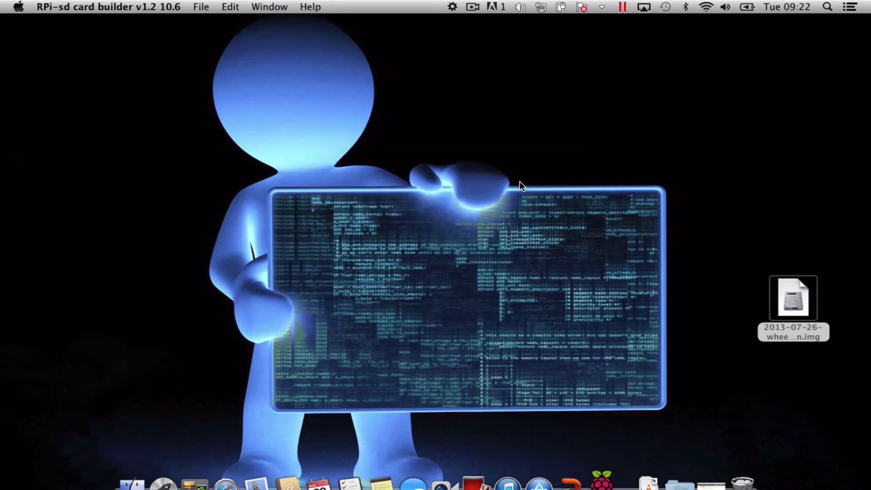
# Watch the Run Shell Script progress from the menu-bar gear until the image finishes writing
pyautogui.click(452, 9)
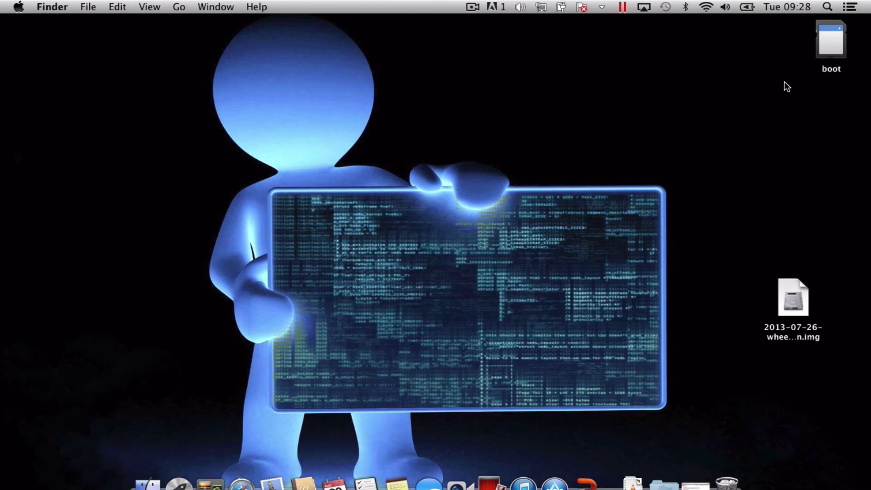
# Eject the boot volume using its desktop context menu
pyautogui.click(838, 43)
pyautogui.rightClick(838, 43)
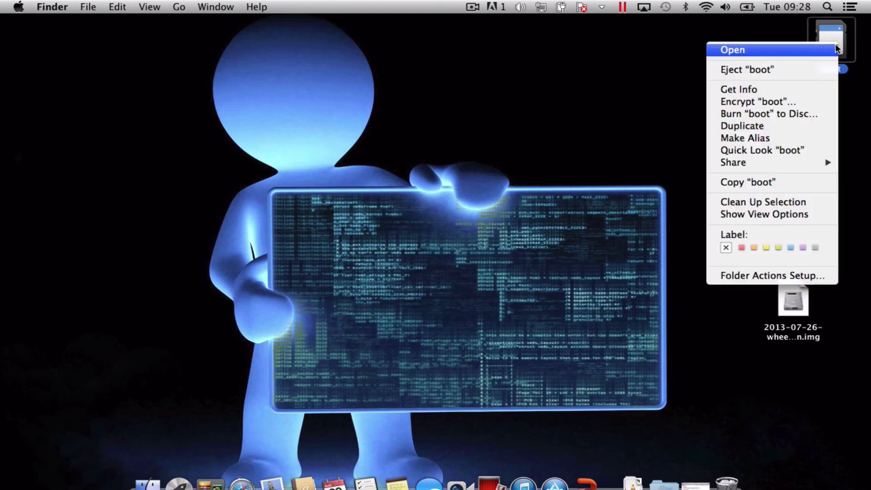
pyautogui.click(816, 70)
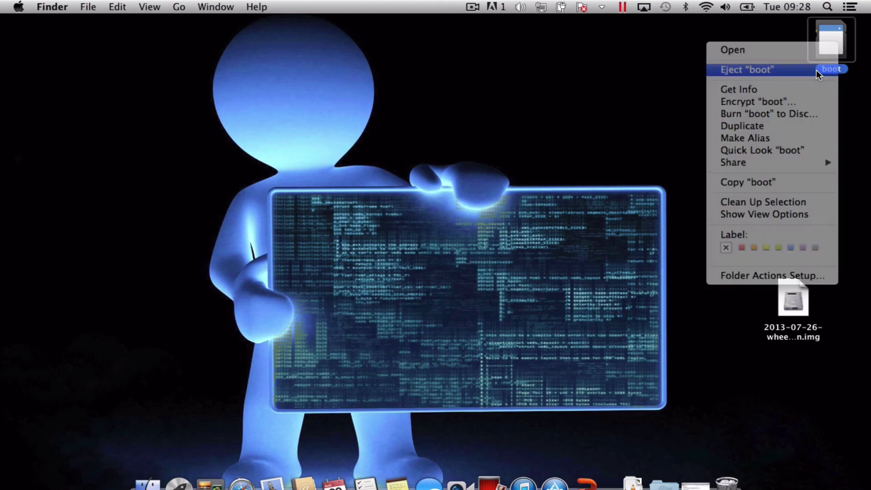